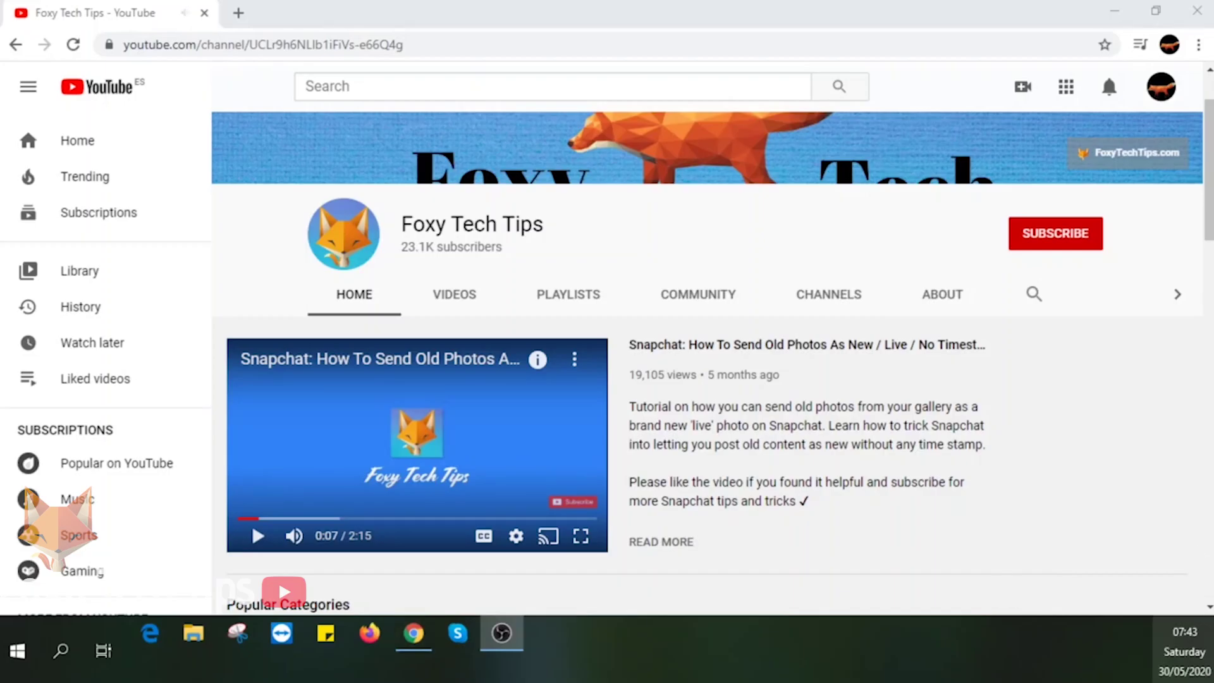
- Bring the browser forward and load netflix.com, scrolling down to the footer links
click(924, 203)
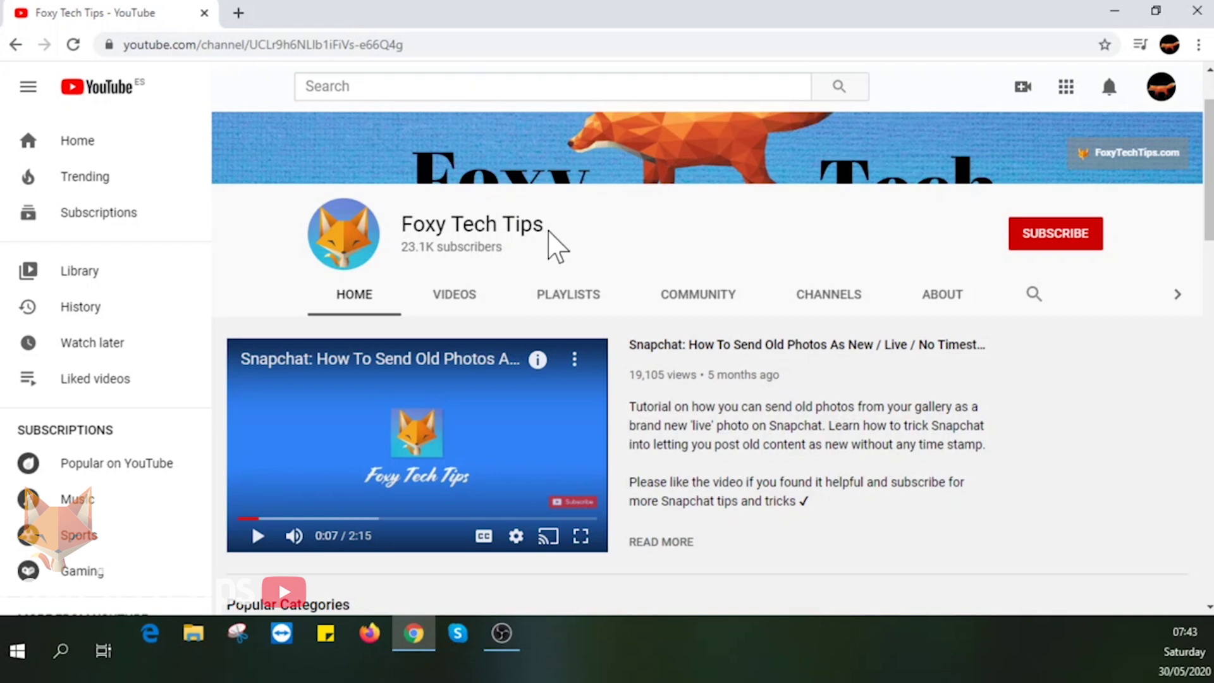
click(391, 45)
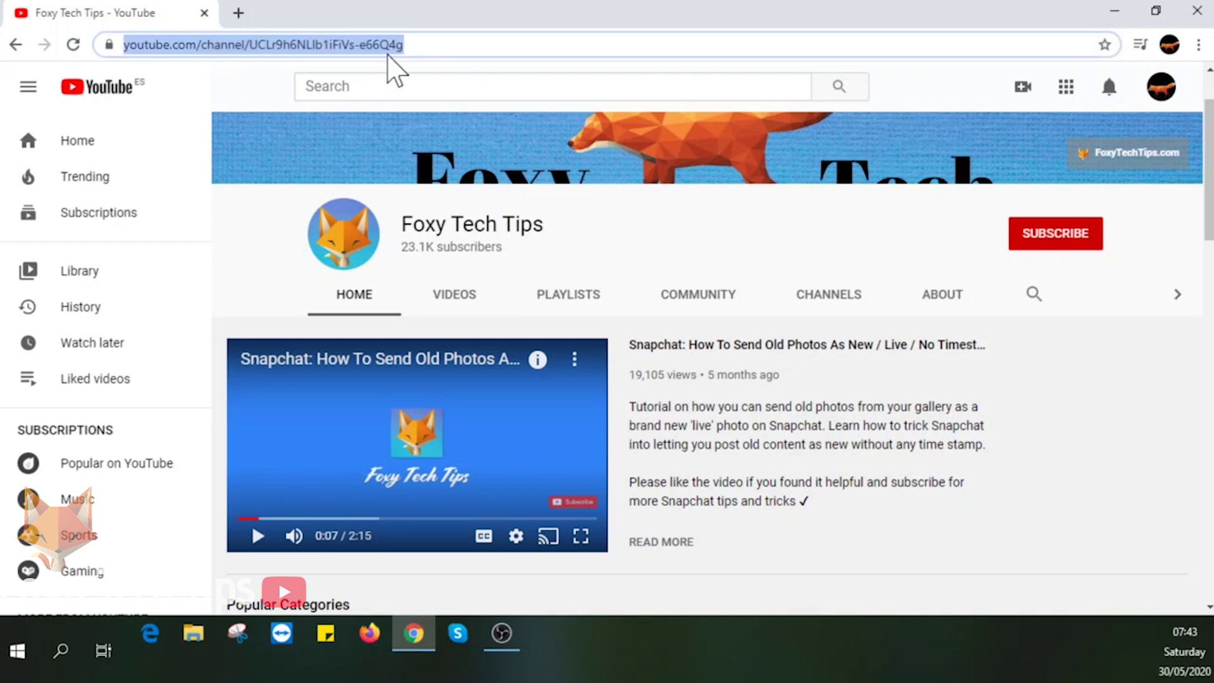
text(netflix.com/es-en/)
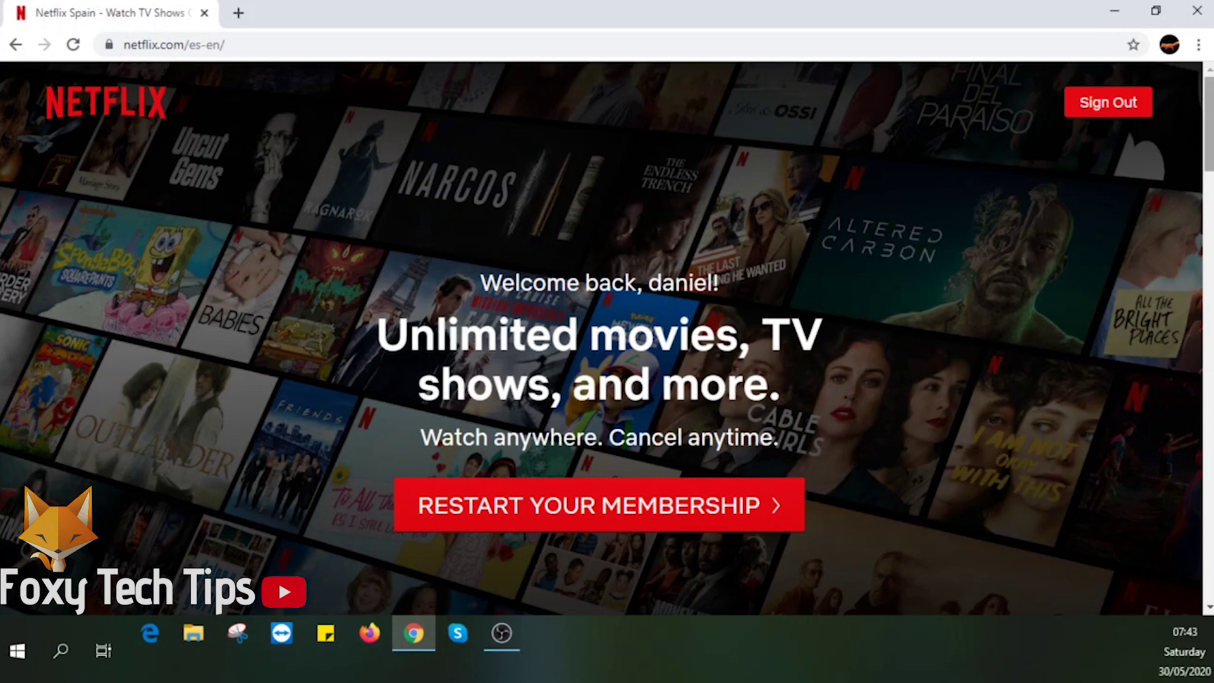
scroll(1107, 102, down, 10)
scroll(606, 341, down, 10)
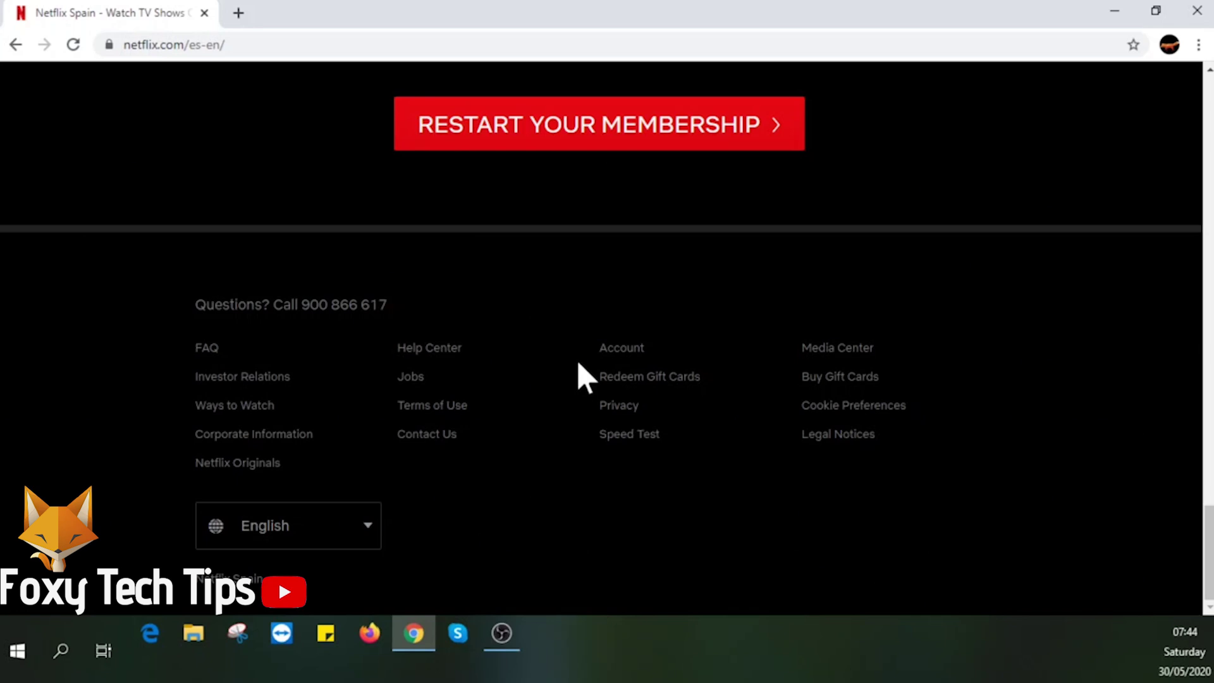
- Open the Account page from the footer link and choose Change email
click(622, 348)
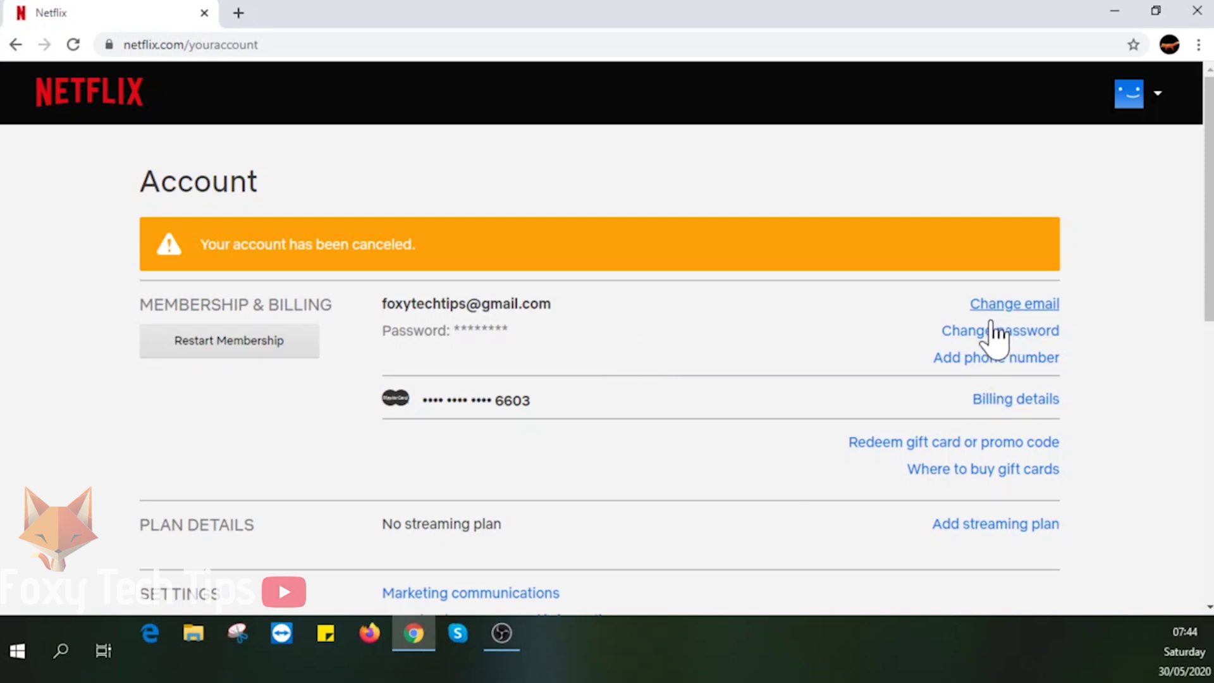
click(1025, 306)
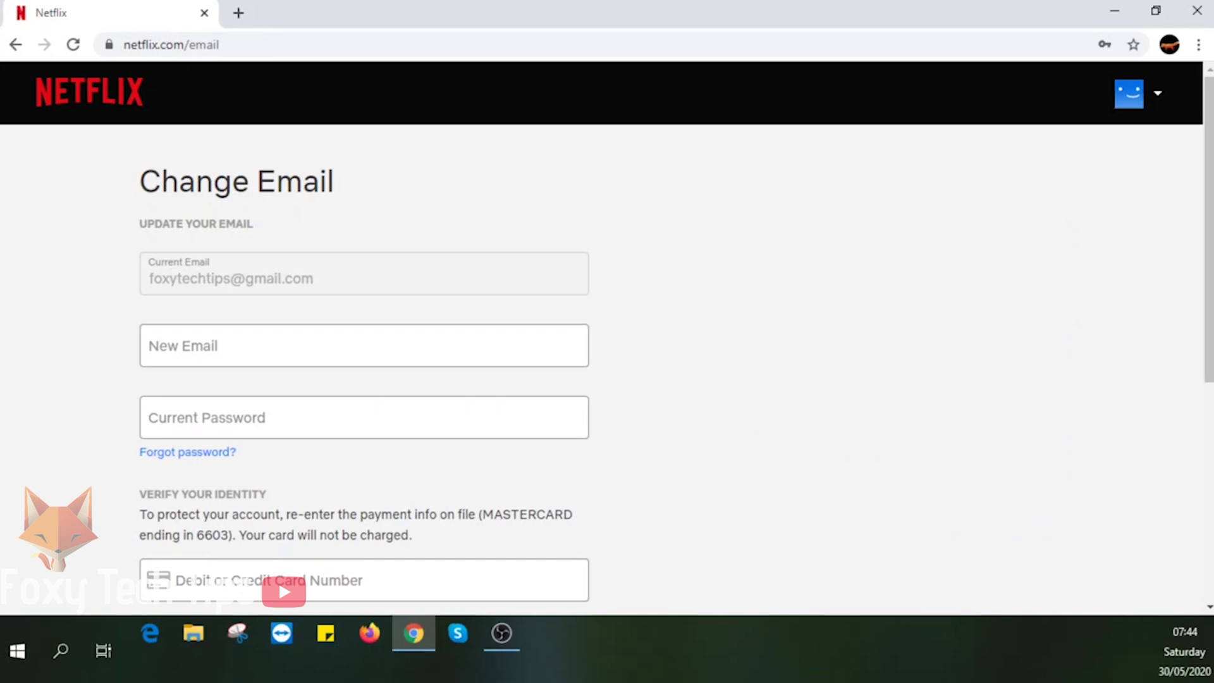
scroll(607, 380, down, 1)
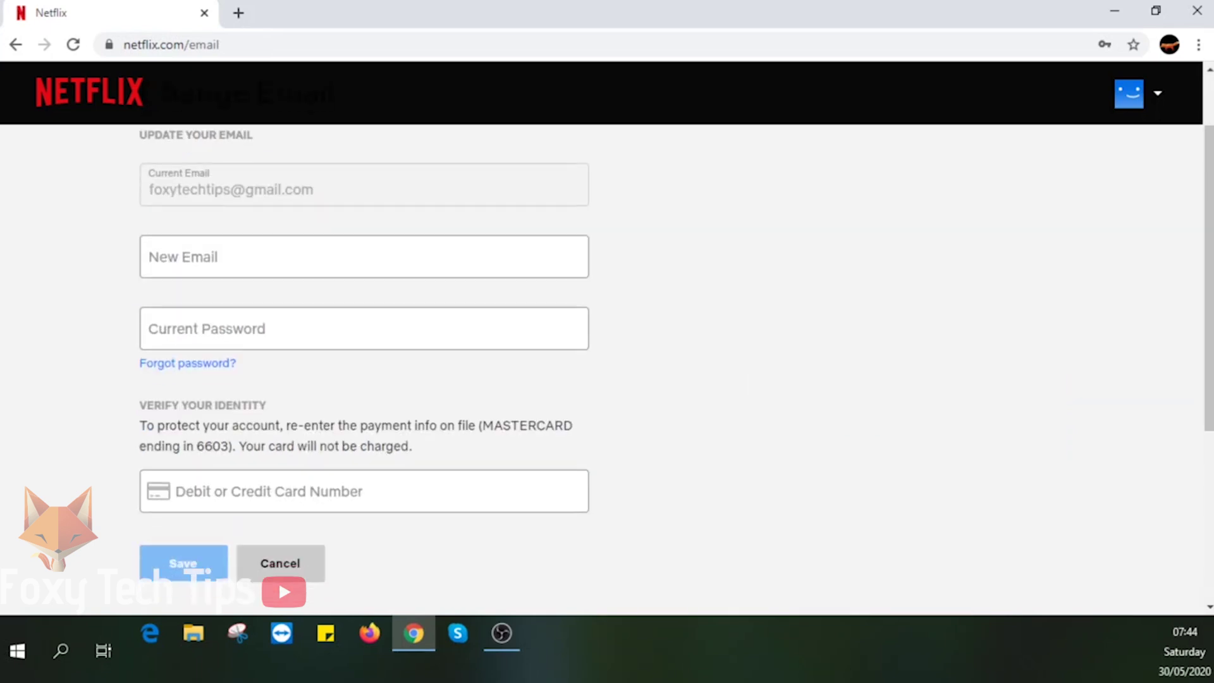
- Enter the new email address, the saved current password and the verification card number
click(363, 256)
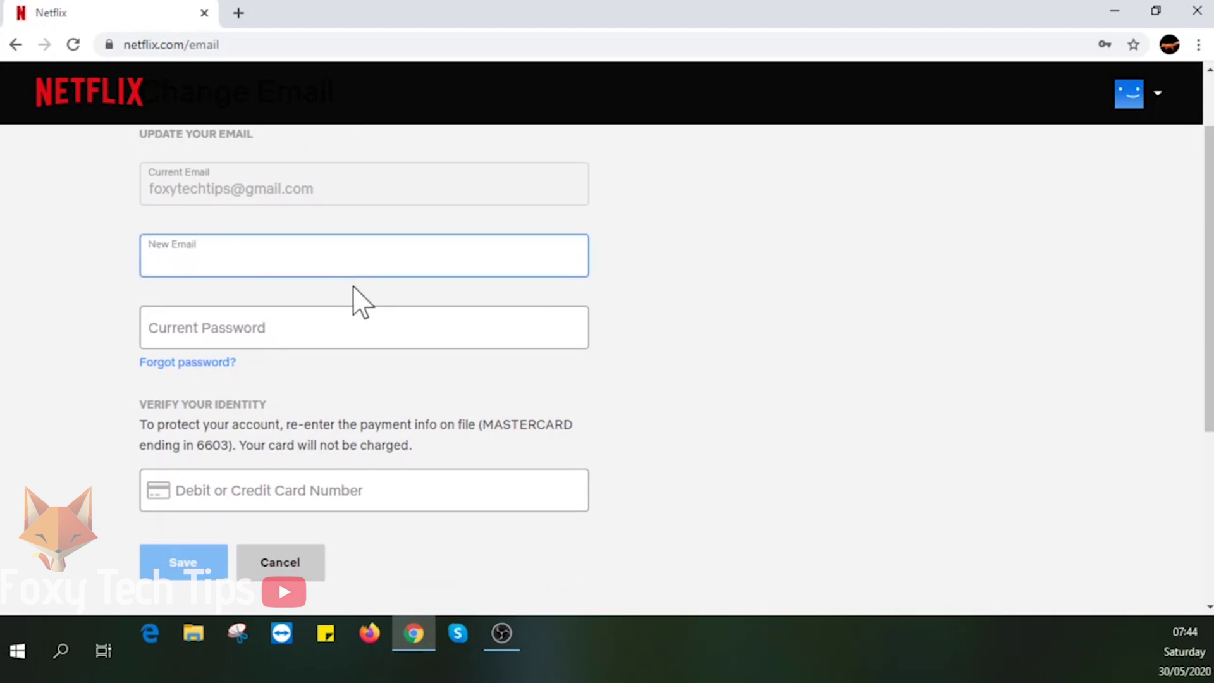
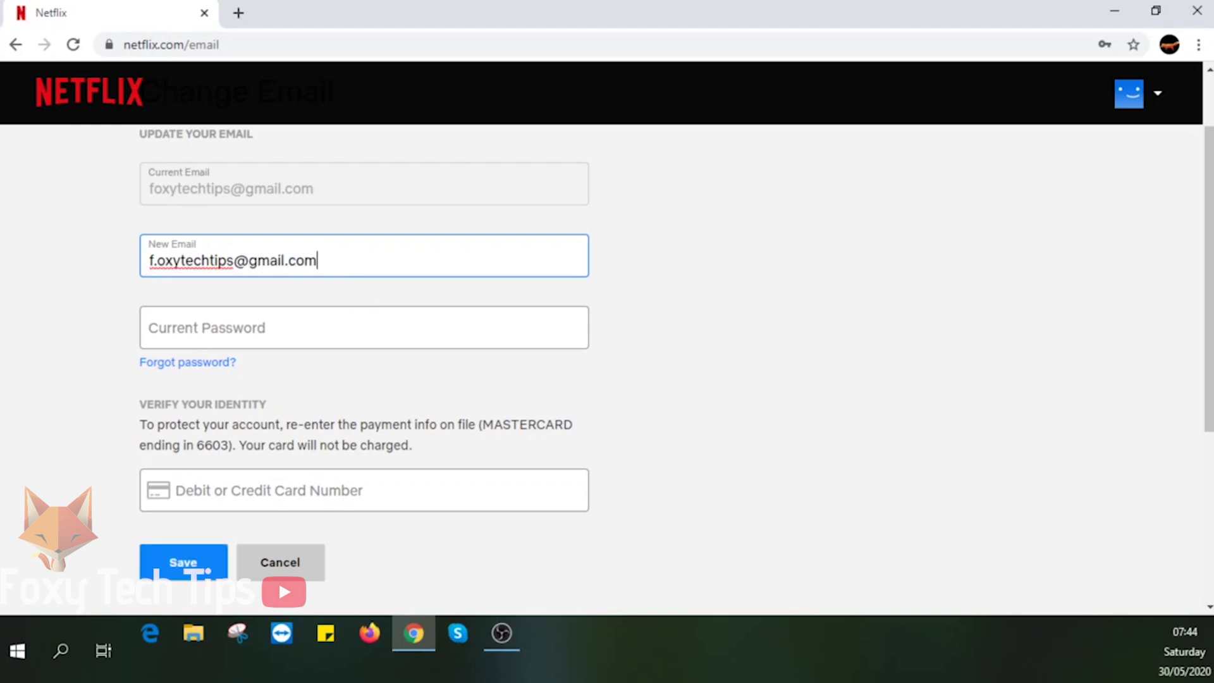
key(Tab)
click(266, 379)
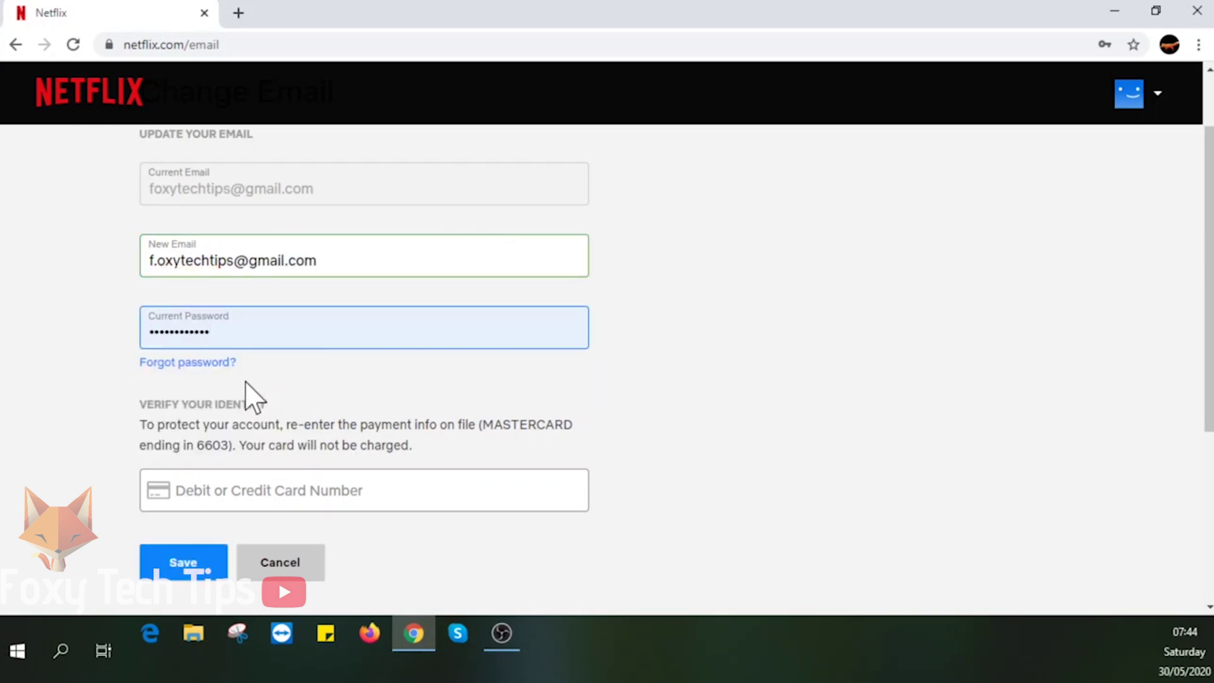
click(244, 493)
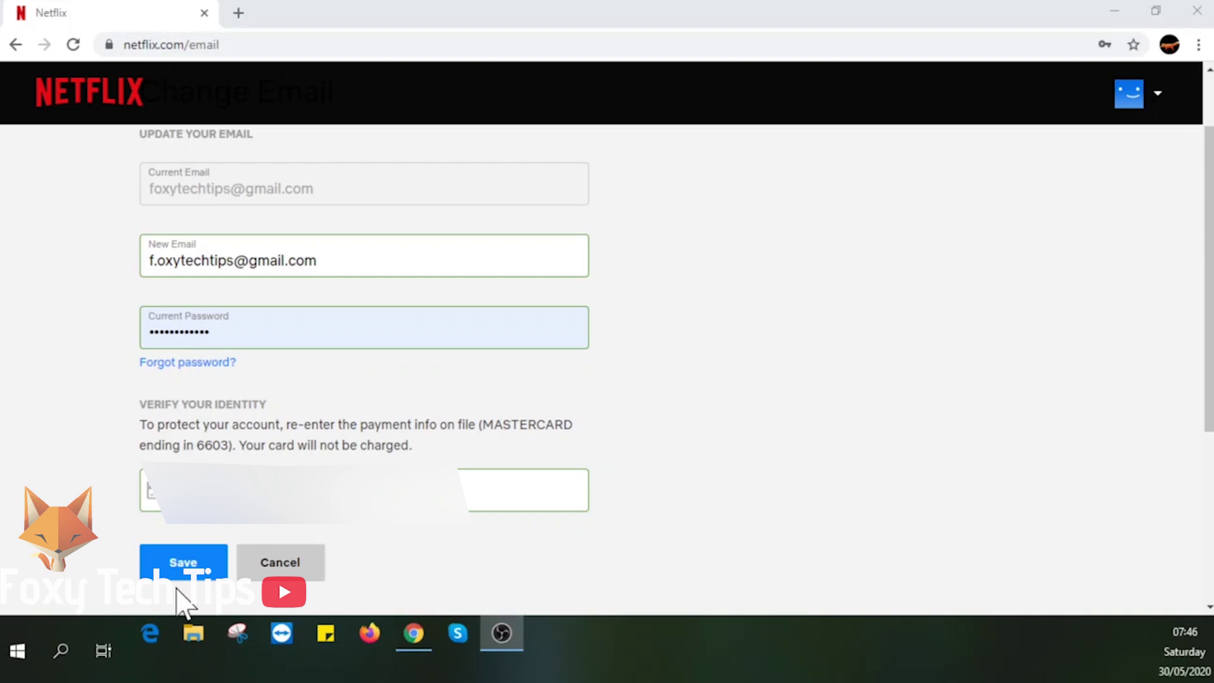
- Save the new email on desktop, then open Change email on the mobile Account page
click(183, 563)
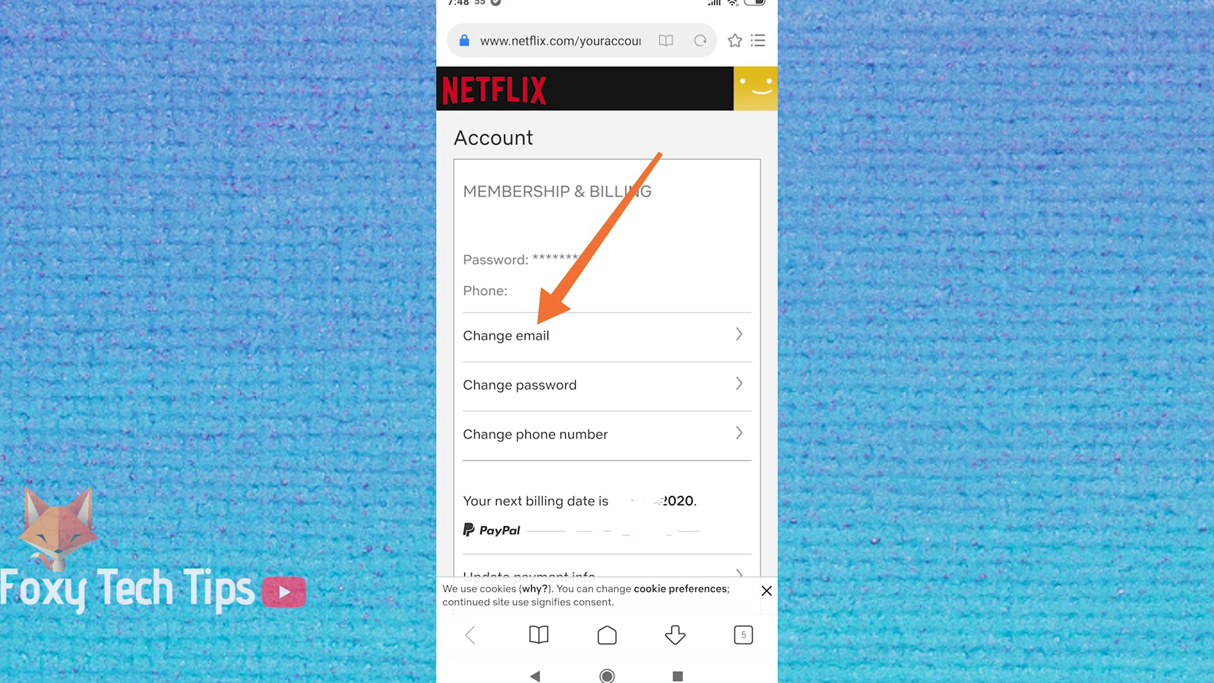
click(505, 334)
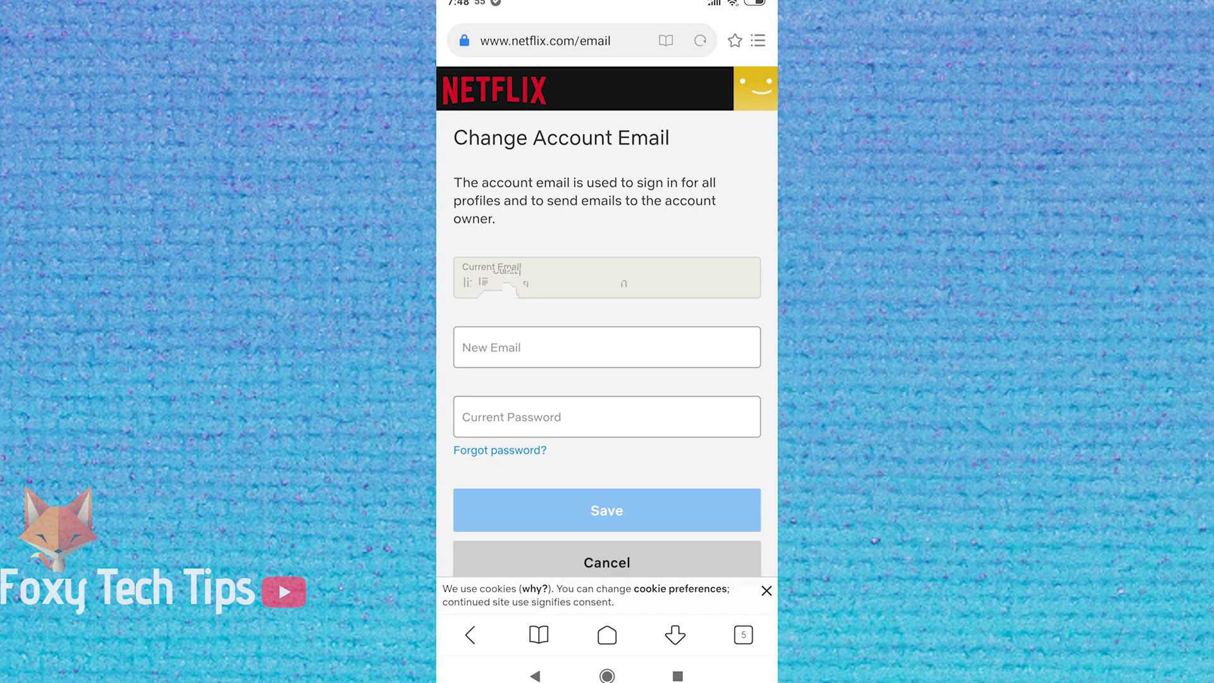